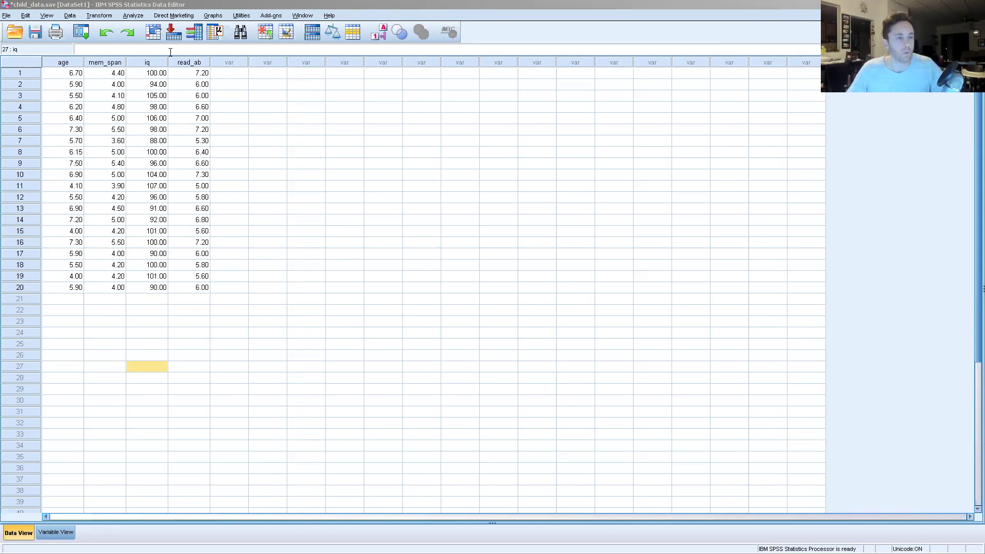
Start an Explore analysis with IQ as the dependent variable.
left_click(134, 15)
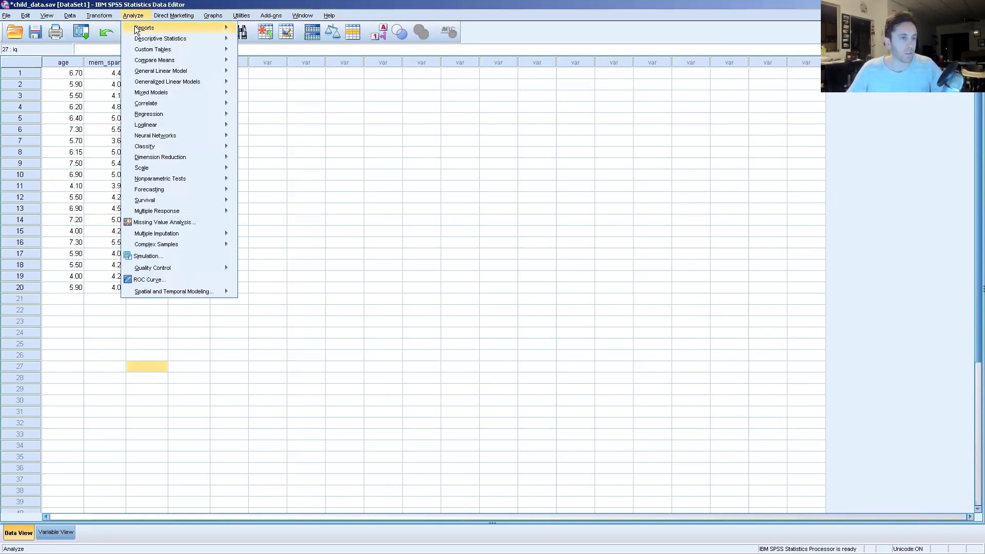
mouse_move(203, 38)
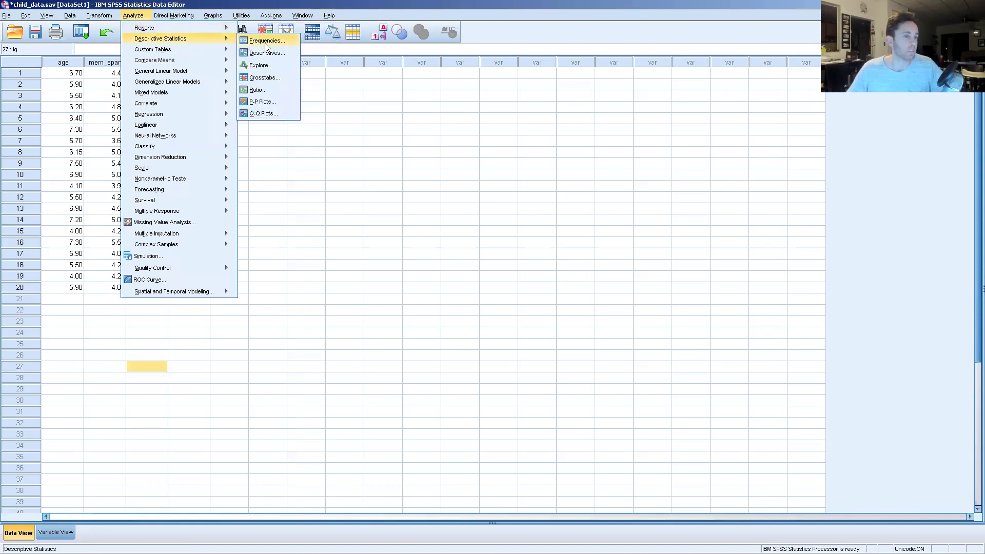
left_click(264, 63)
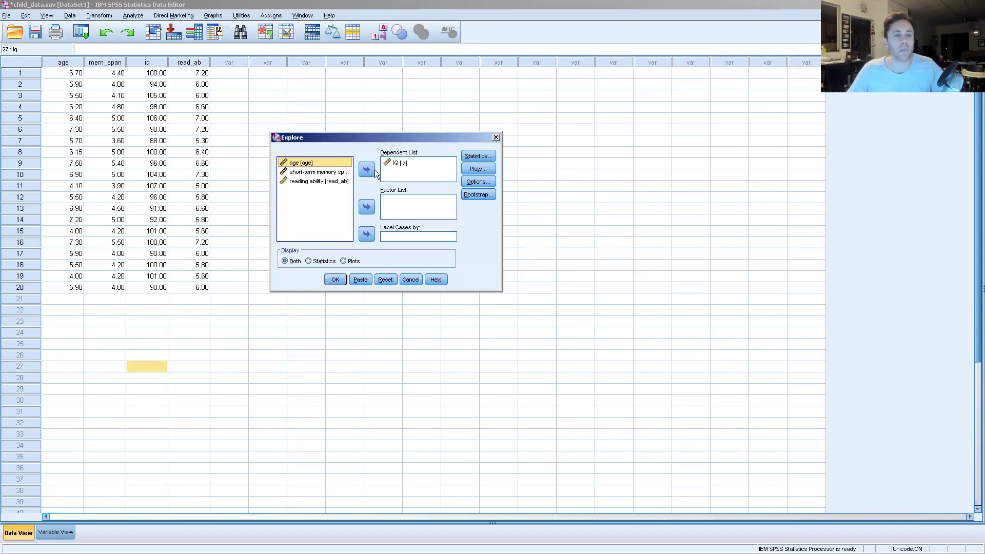
left_click(399, 163)
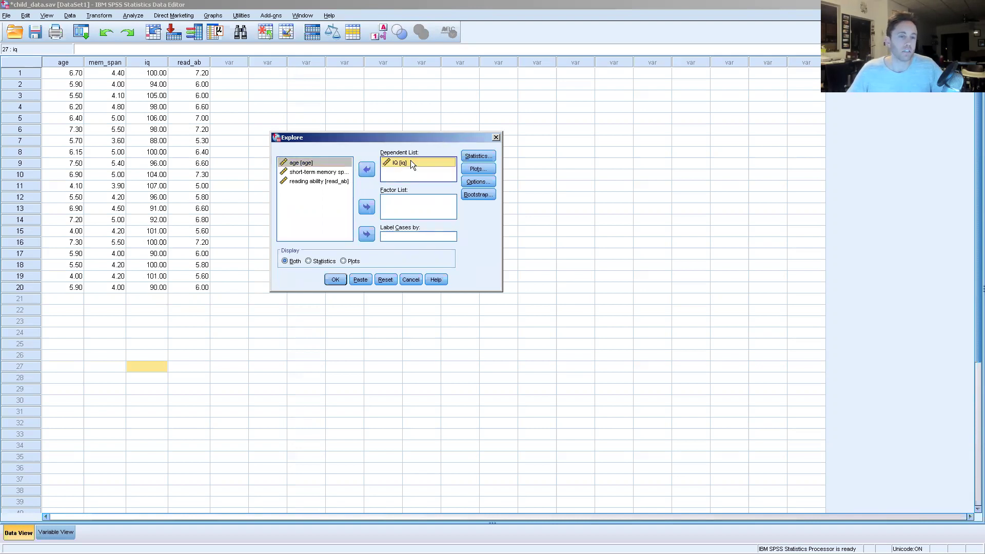
Request a histogram plus outliers and percentiles statistics, and run the analysis.
left_click(478, 169)
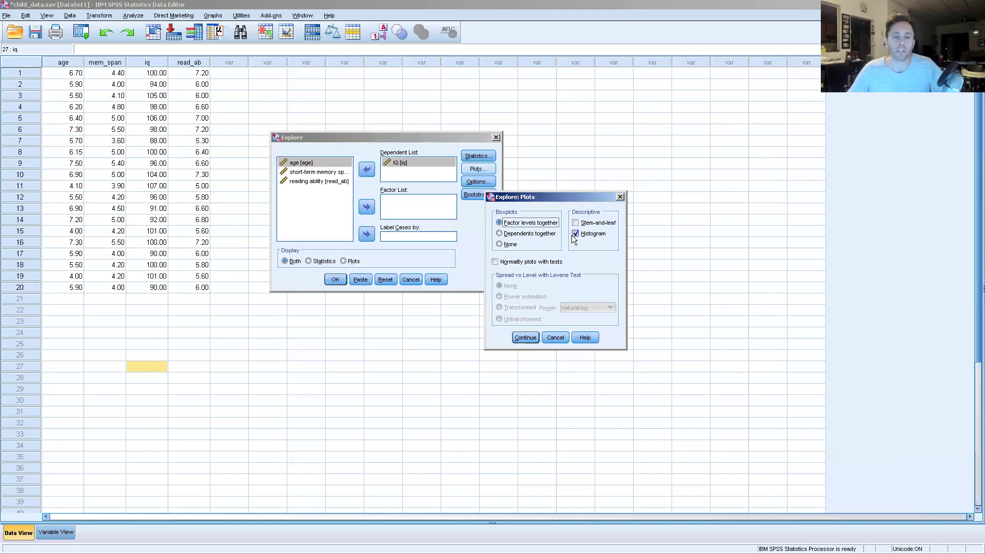
left_click(581, 234)
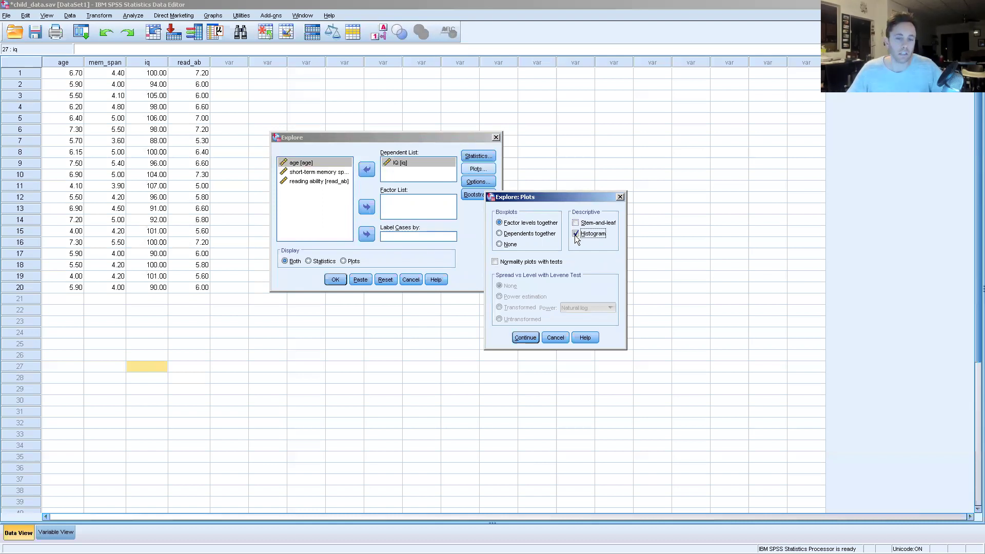
left_click(524, 334)
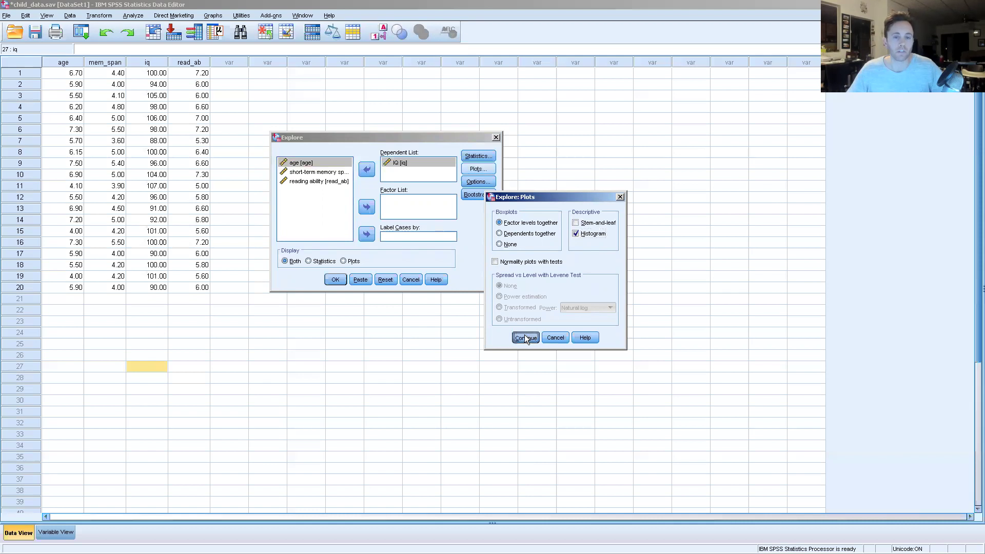
left_click(486, 169)
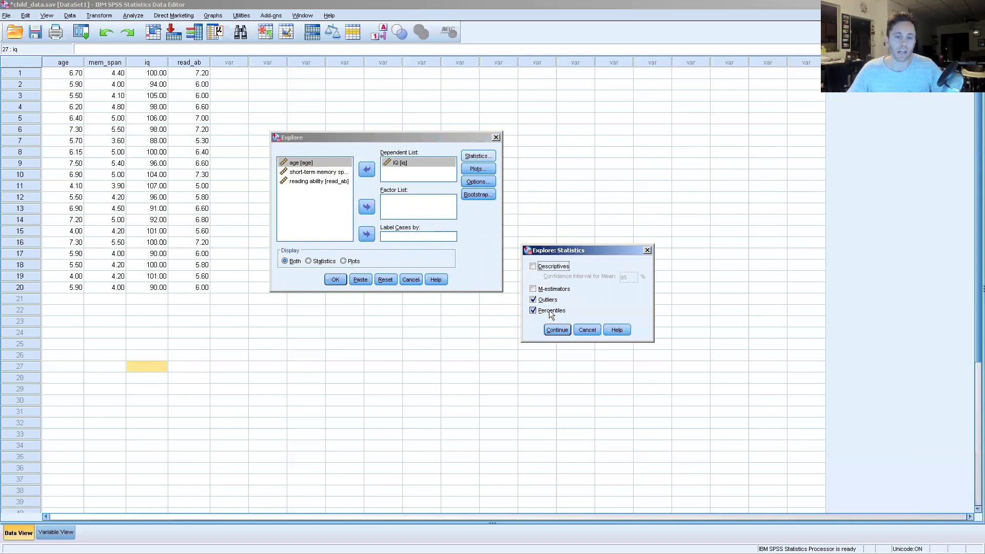
left_click(553, 330)
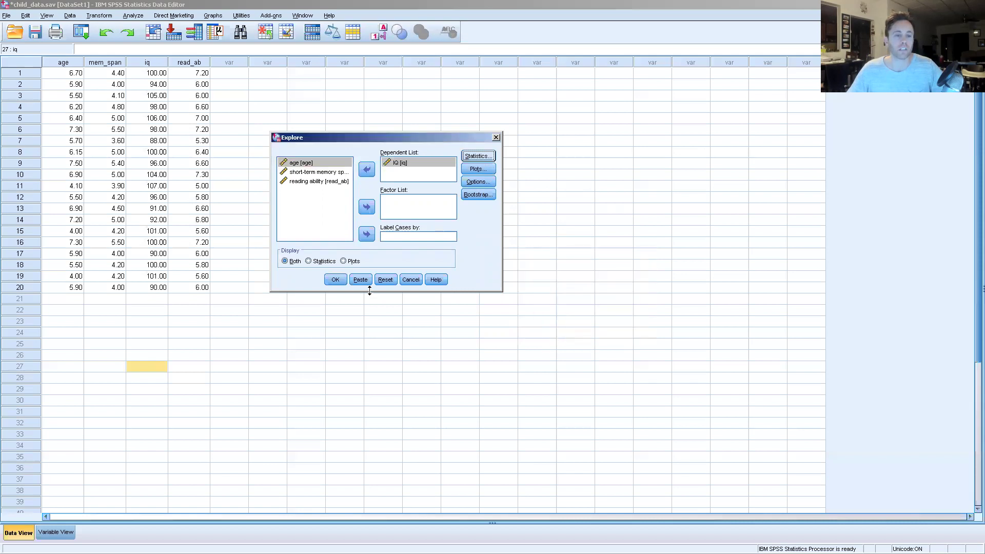
left_click(336, 279)
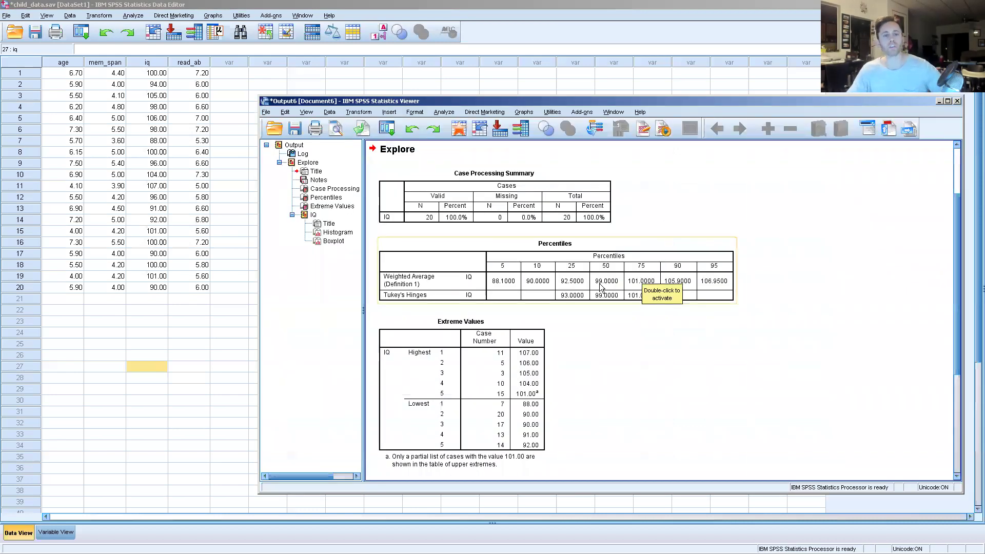
Scroll through the IQ output to read the Percentiles and Extreme Values tables.
scroll(599, 283, "down", 3)
scroll(598, 283, "up", 3)
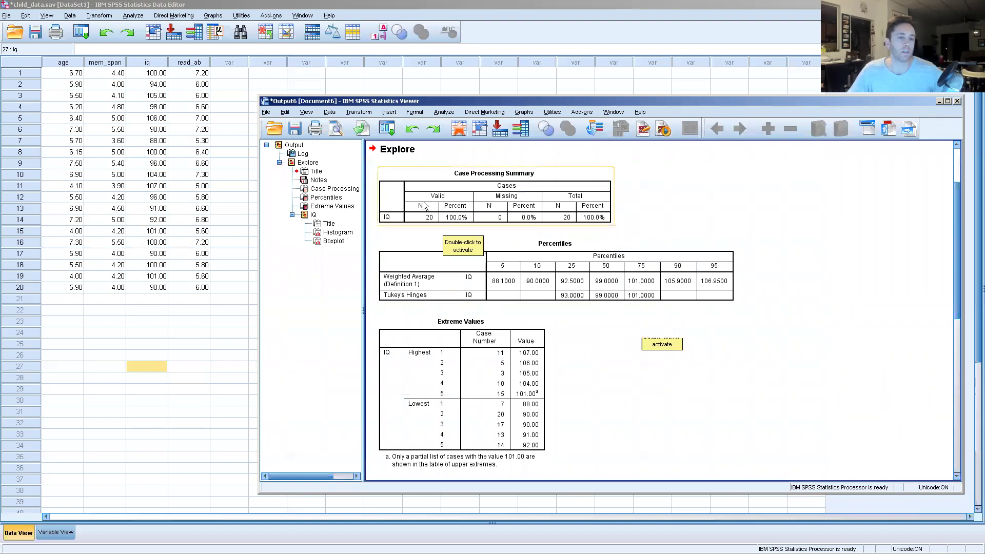
scroll(564, 280, "down", 3)
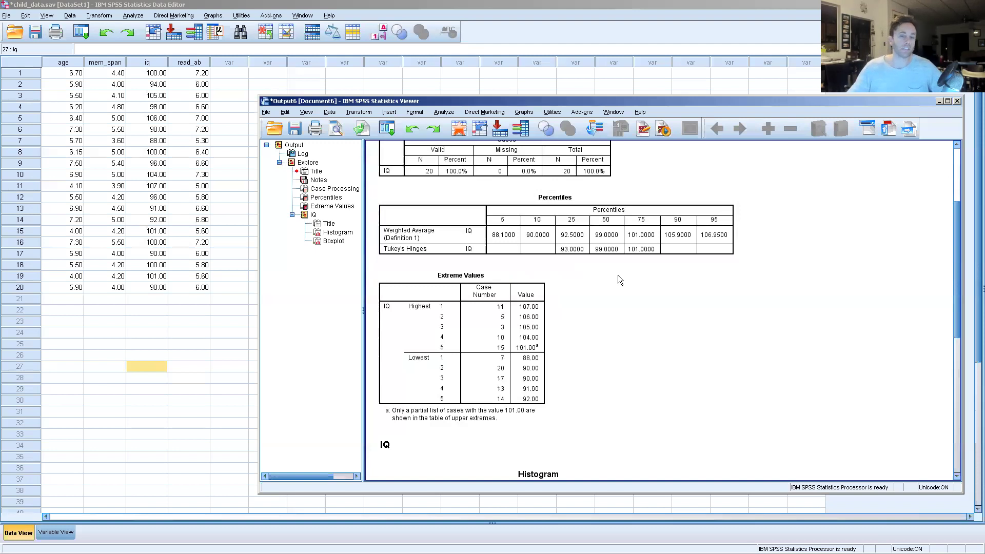
scroll(618, 288, "down", 5)
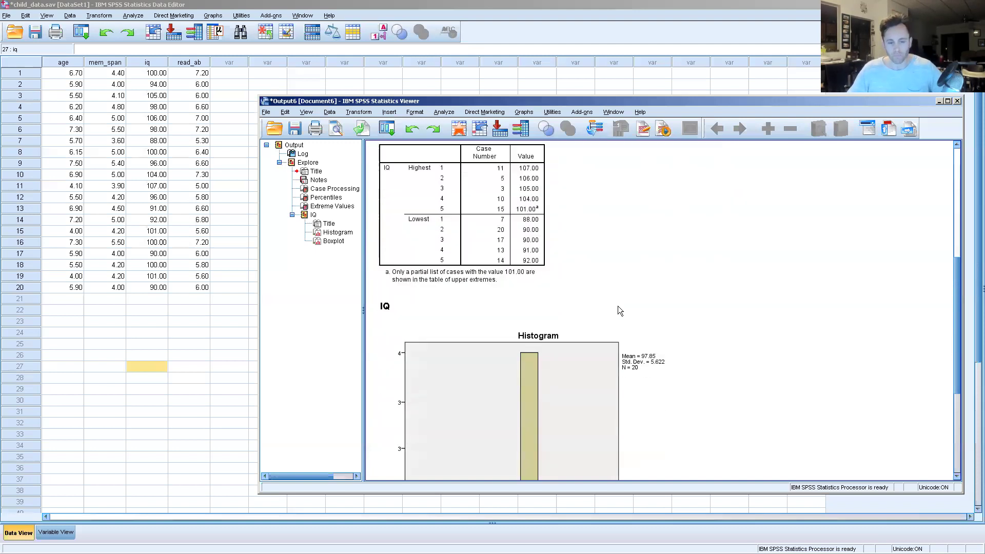
scroll(618, 306, "down", 1)
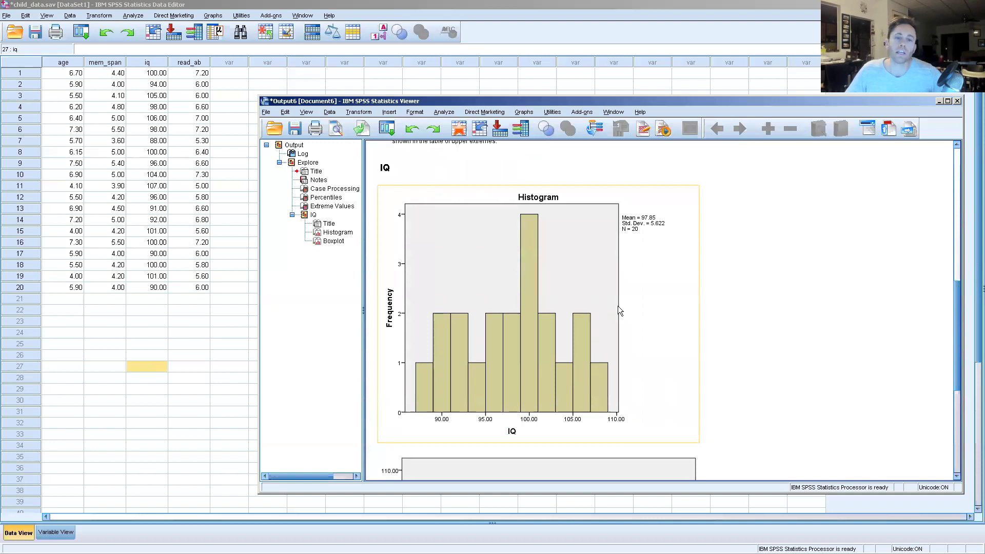
scroll(617, 305, "down", 1)
scroll(617, 306, "up", 1)
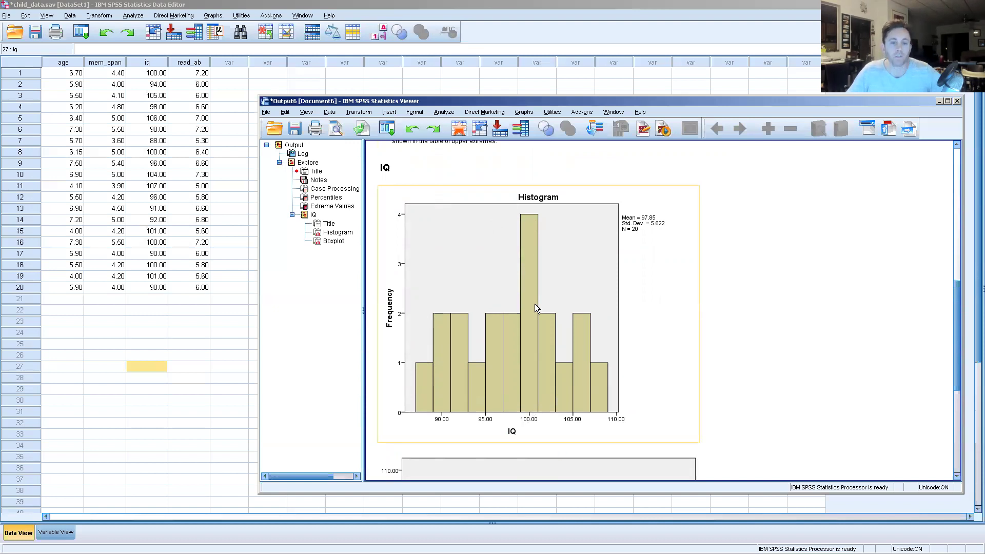
scroll(535, 303, "up", 5)
scroll(534, 304, "down", 3)
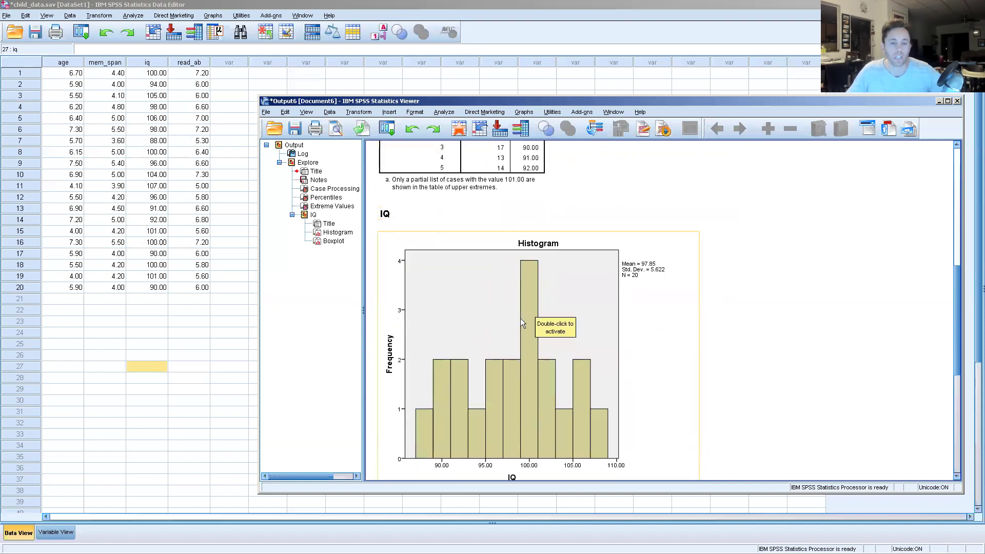
scroll(553, 293, "up", 5)
scroll(558, 297, "down", 2)
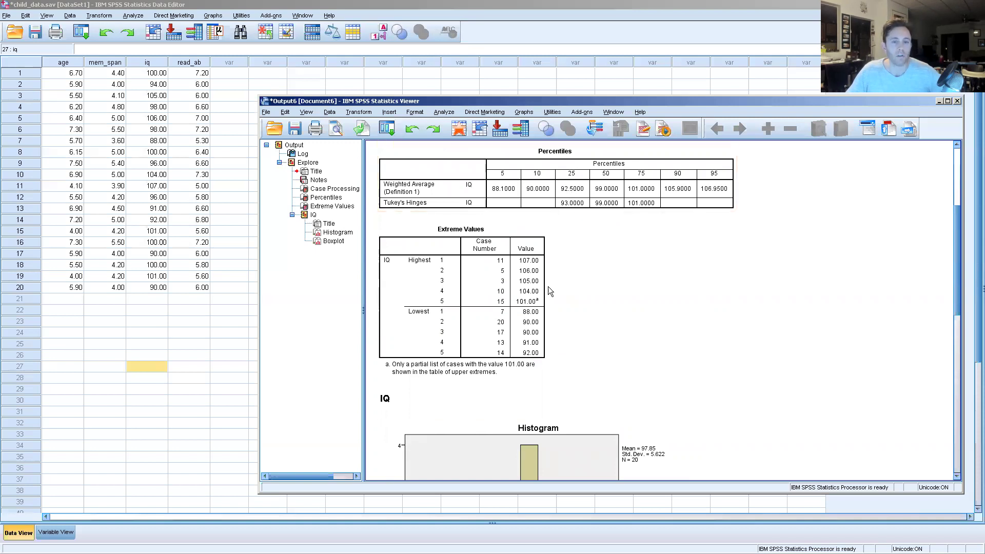
scroll(546, 300, "down", 10)
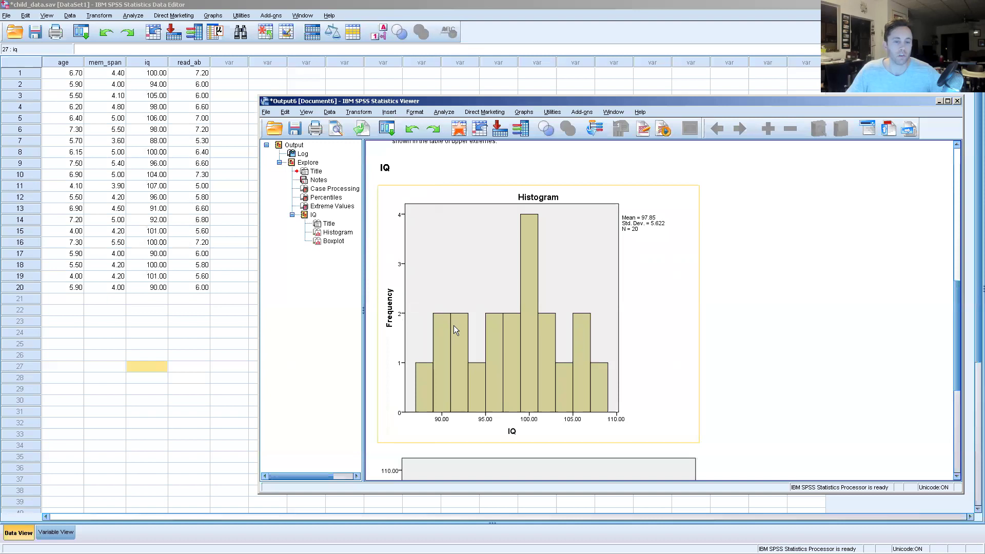
scroll(596, 308, "up", 10)
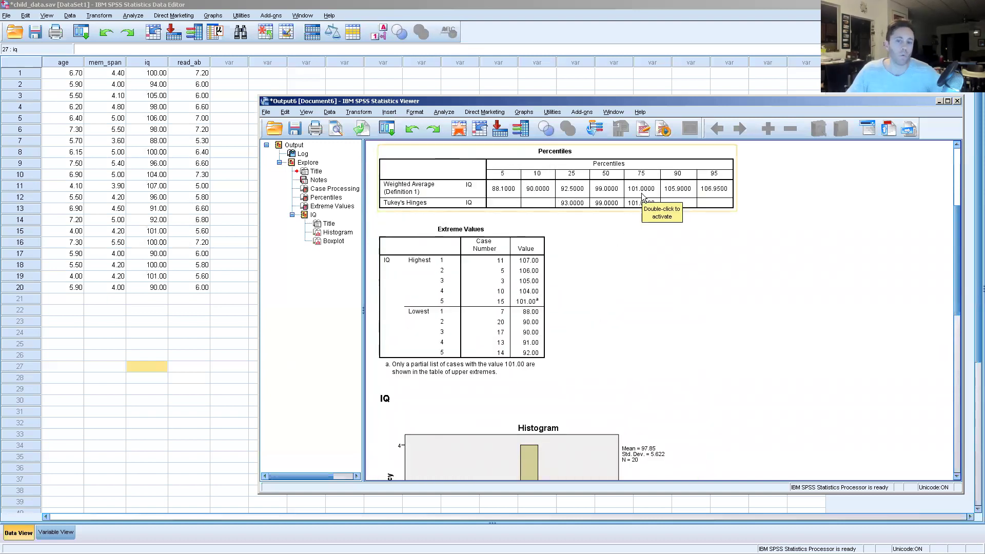
scroll(588, 322, "down", 10)
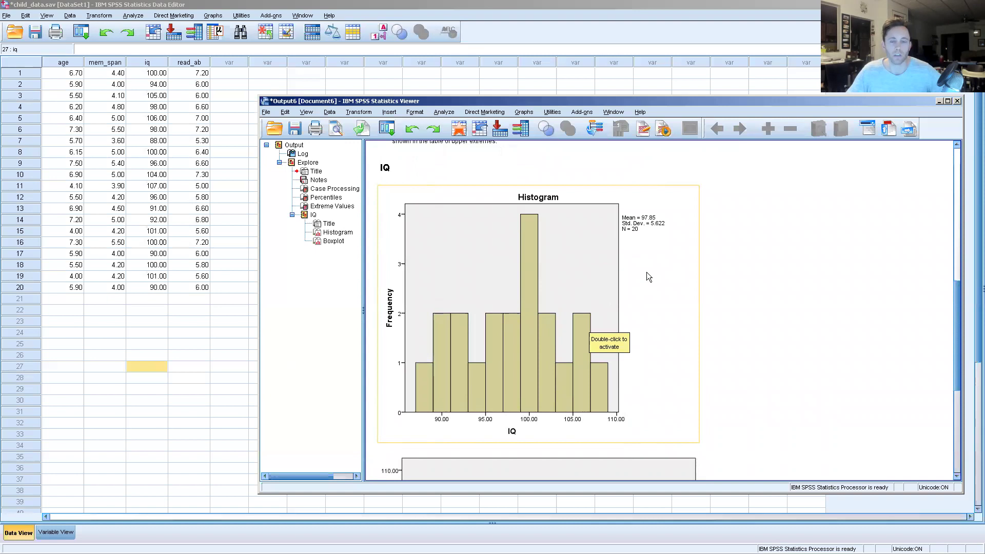
scroll(646, 271, "up", 12)
scroll(648, 272, "down", 20)
scroll(635, 300, "down", 1)
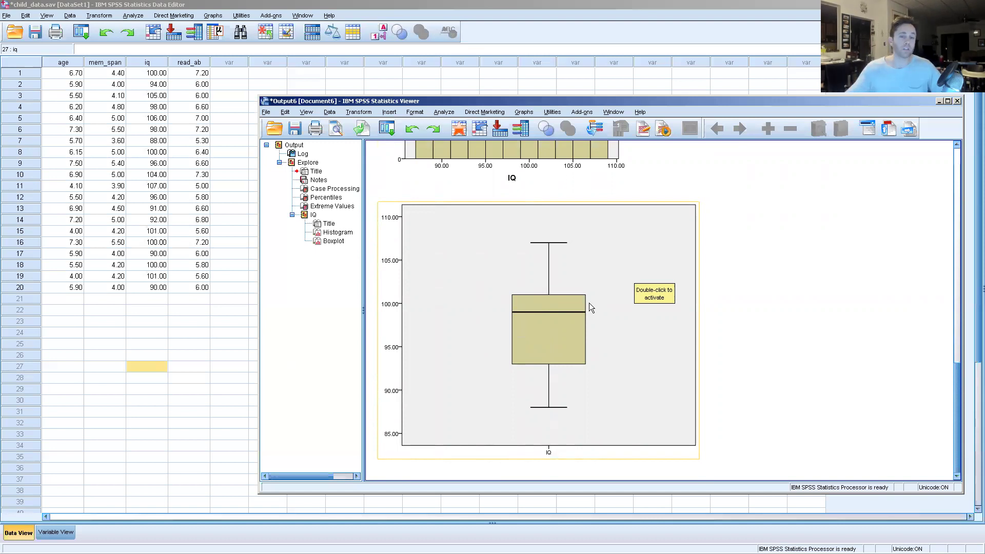
scroll(588, 303, "up", 7)
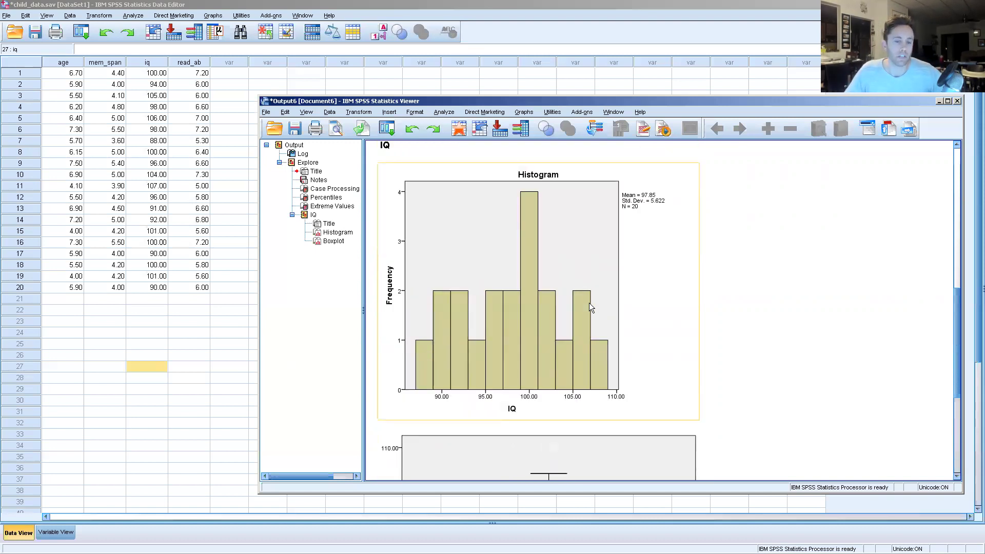
scroll(589, 304, "down", 5)
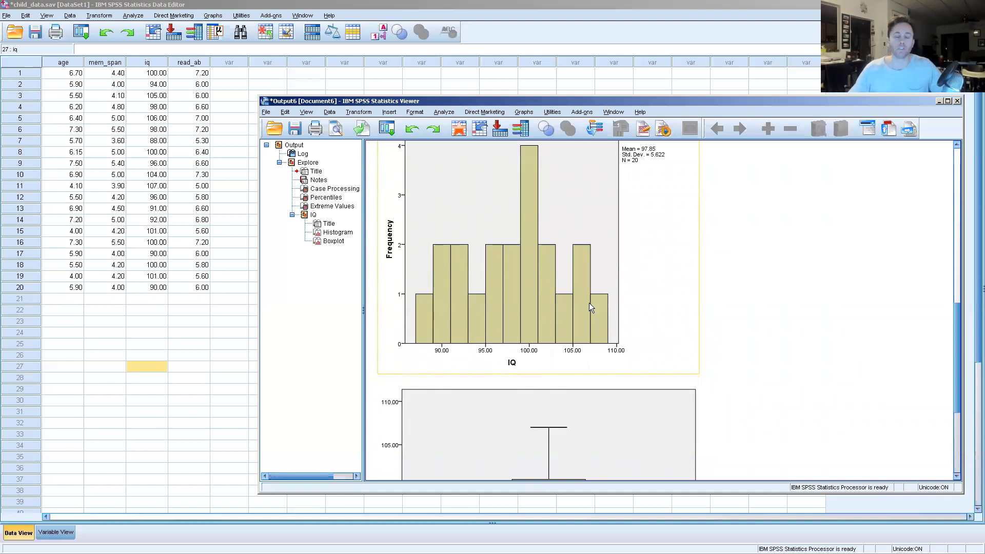
scroll(588, 302, "up", 10)
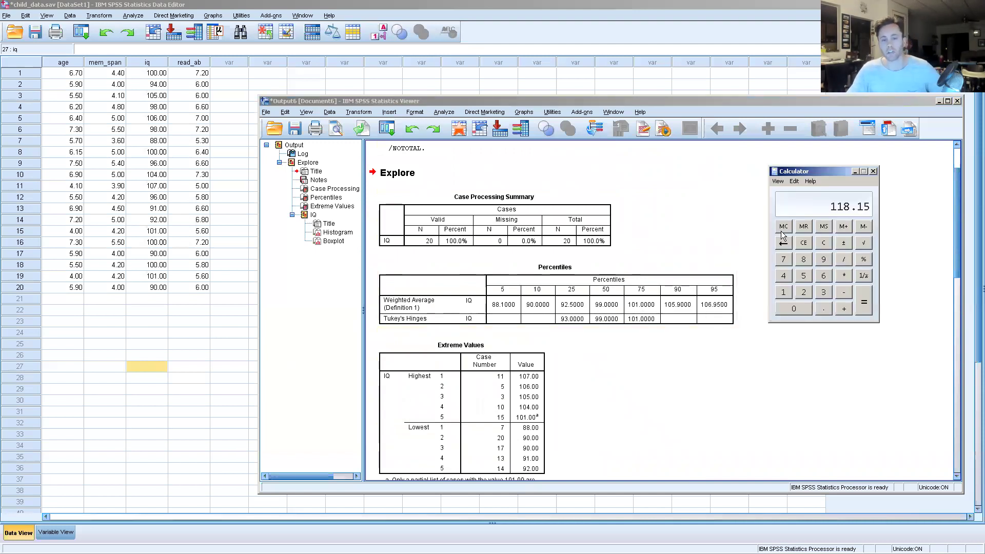
Calculate the interquartile range 101 − 92.5 = 8.5 in Calculator.
left_click(824, 243)
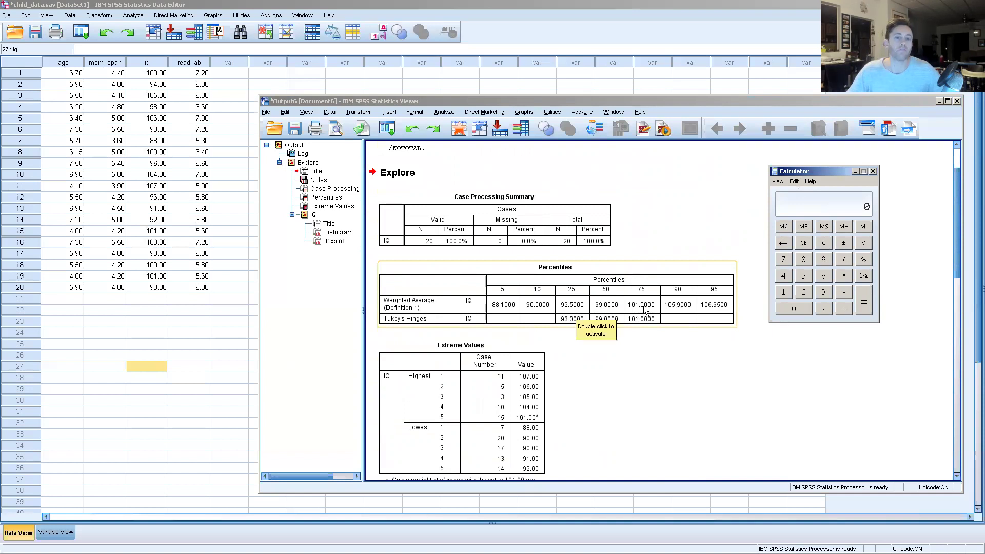
left_click(786, 291)
left_click(788, 309)
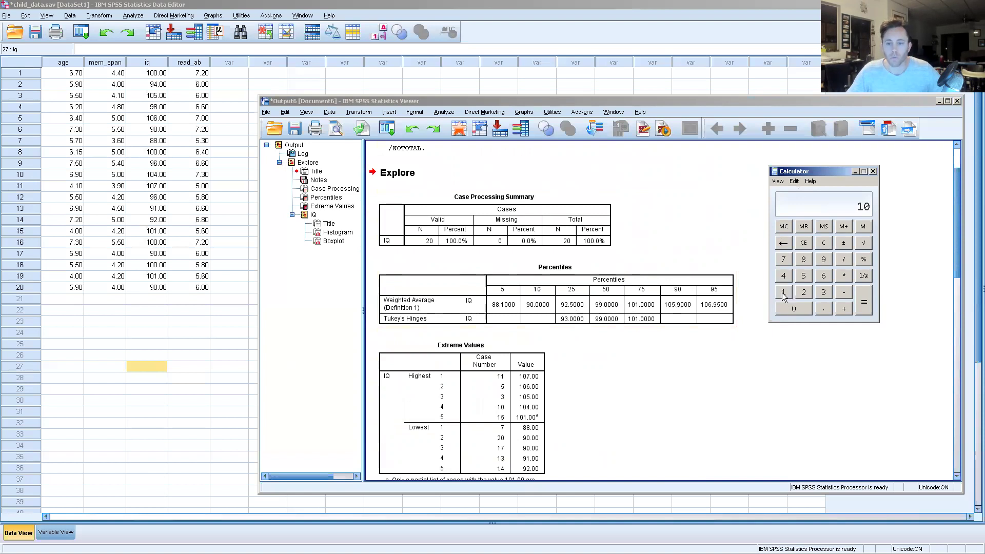
left_click(783, 296)
left_click(842, 291)
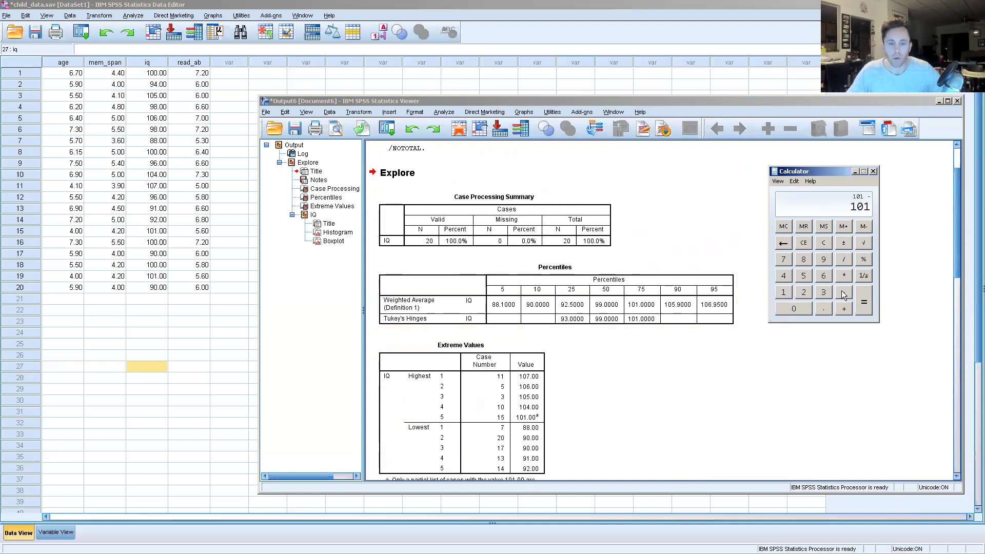
left_click(823, 259)
left_click(804, 292)
left_click(821, 309)
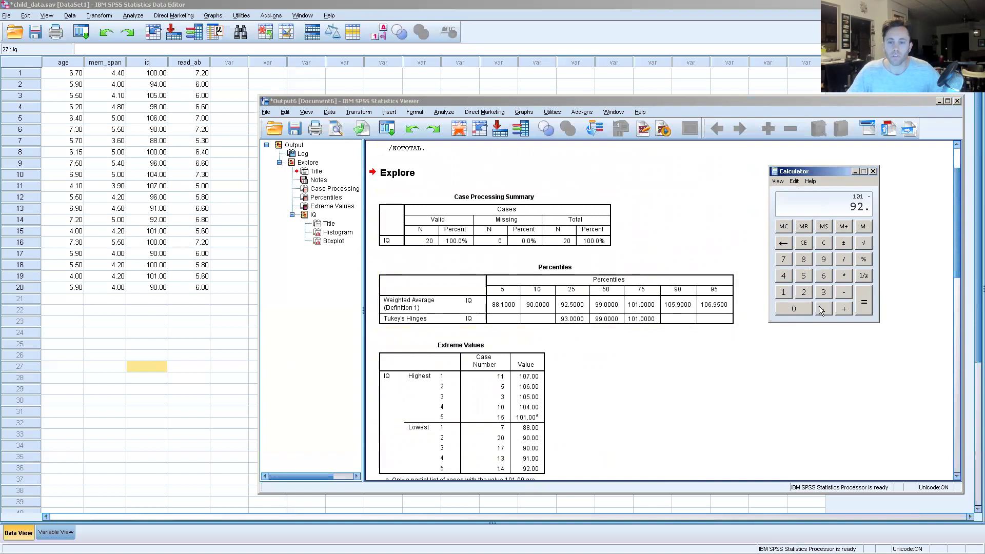
left_click(804, 276)
left_click(862, 303)
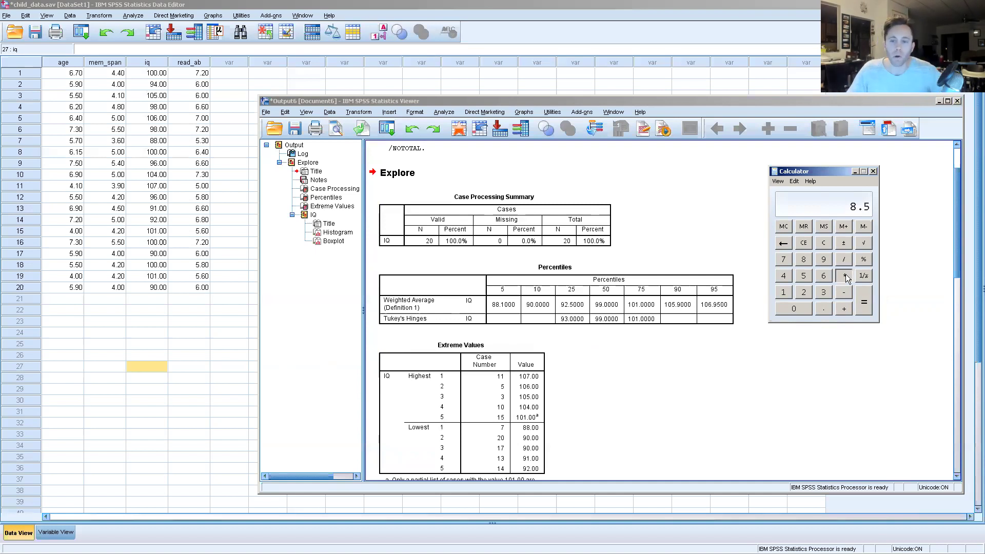
Correct the mistaken entry, compute 8.5 × 2.2 = 18.7, then clear the display.
left_click(805, 292)
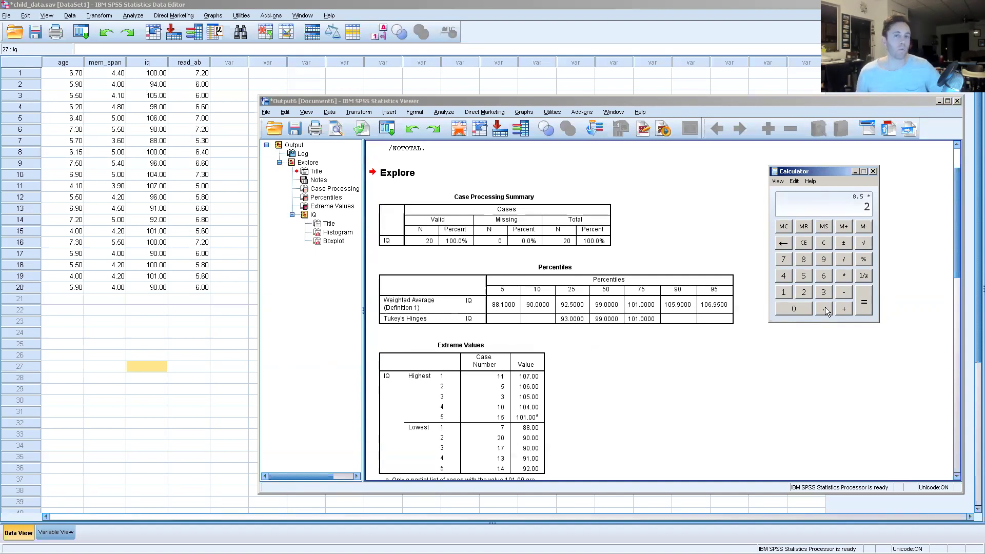
left_click(803, 291)
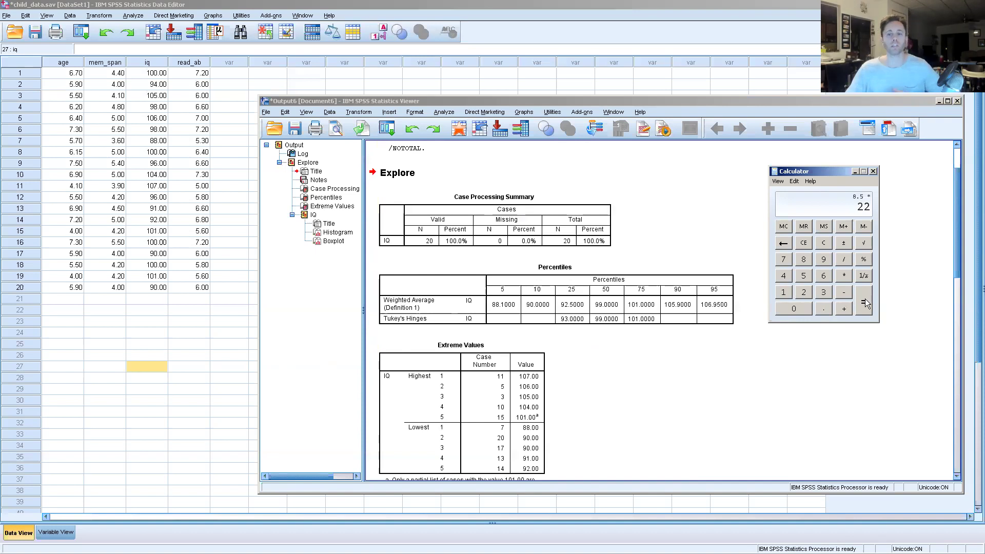
left_click(827, 243)
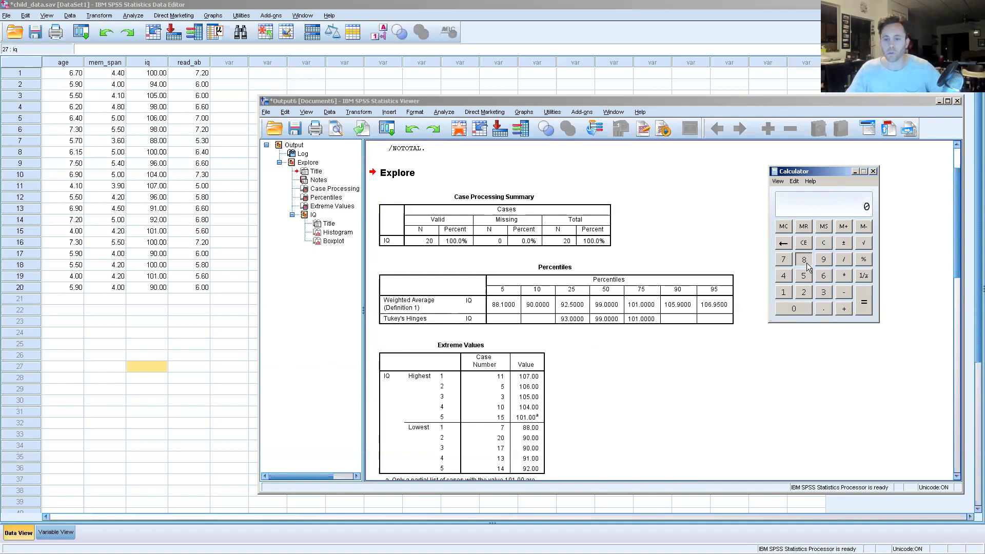
left_click(804, 260)
left_click(822, 309)
left_click(803, 275)
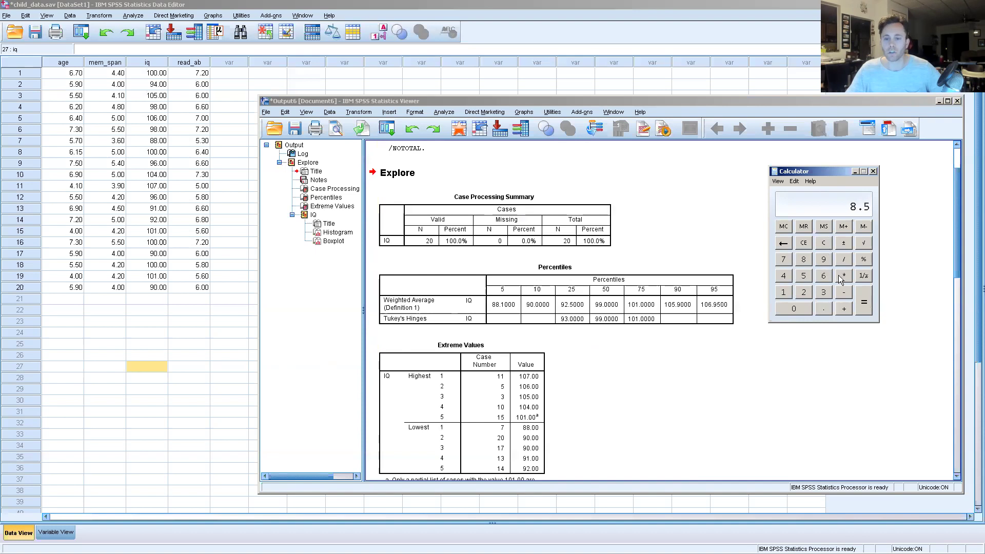
left_click(803, 290)
left_click(819, 303)
left_click(804, 292)
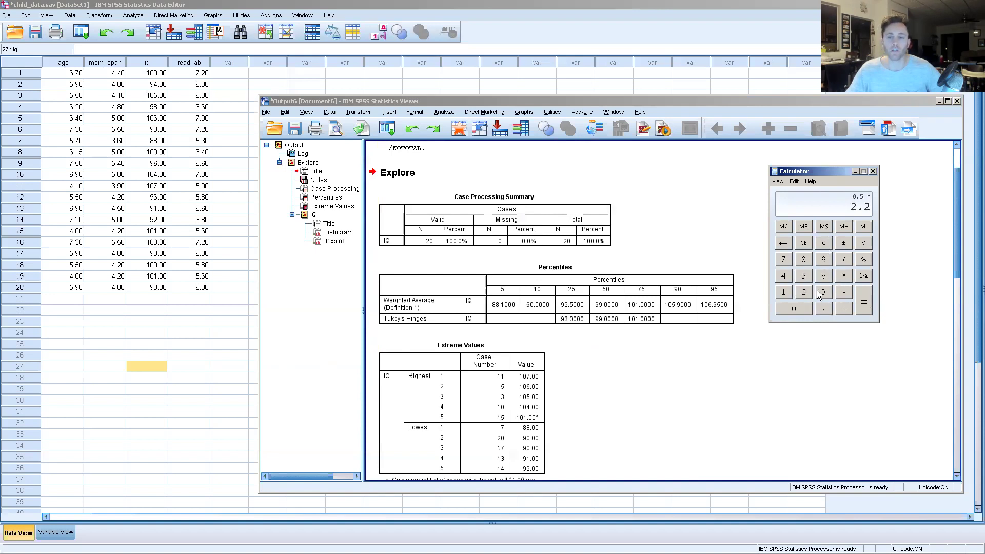
left_click(863, 301)
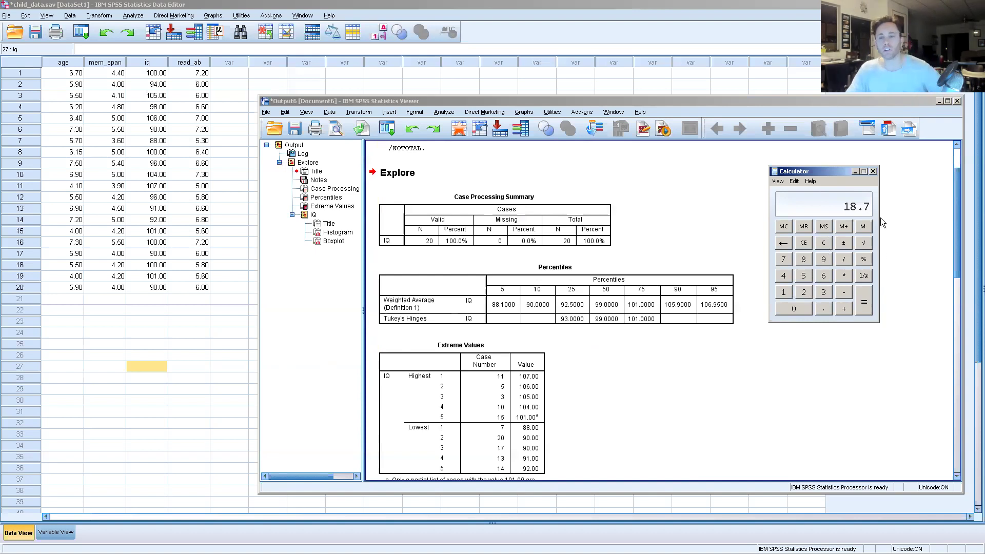
left_click(824, 242)
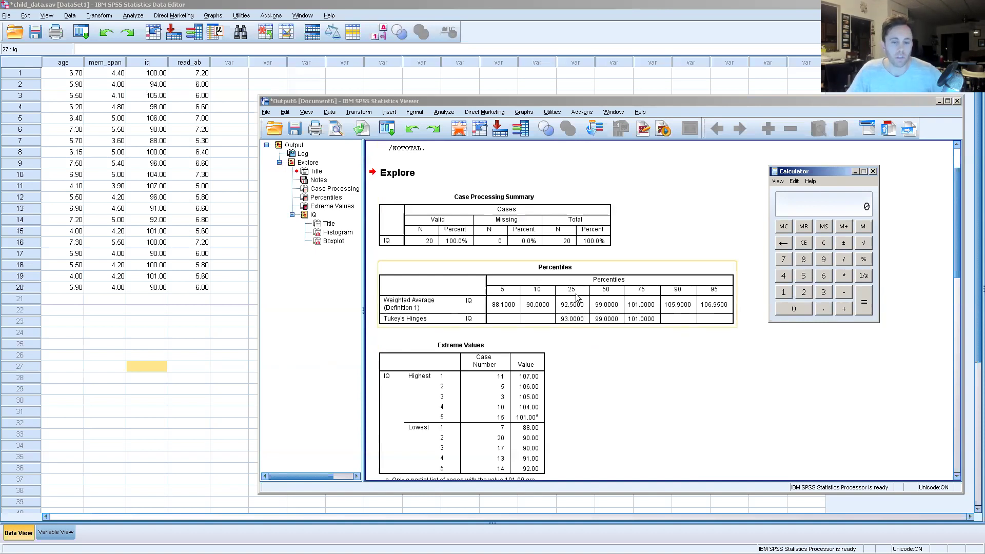
Compute the lower fence 92.5 − 18.7 = 73.8 and scroll down to the IQ histogram.
left_click(823, 259)
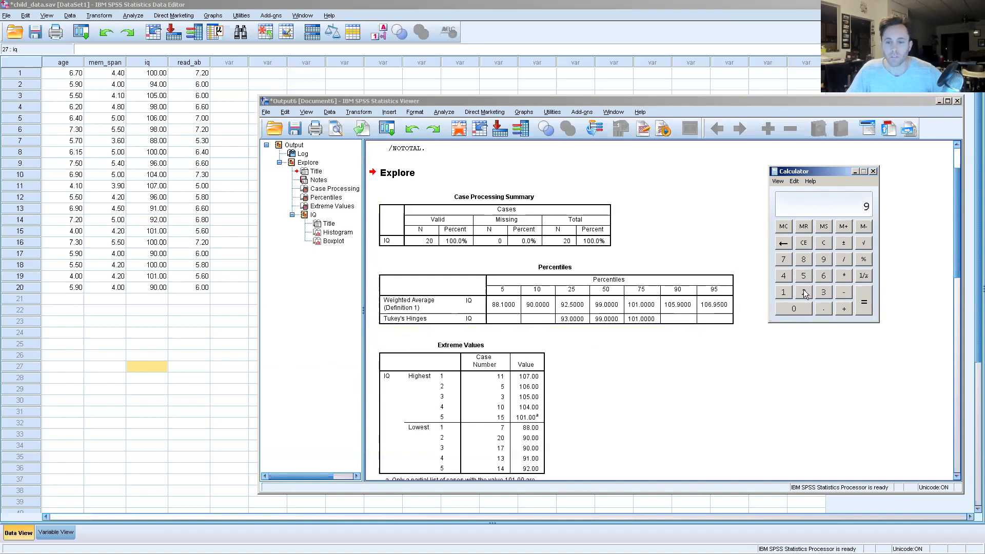
type("2.5 - ")
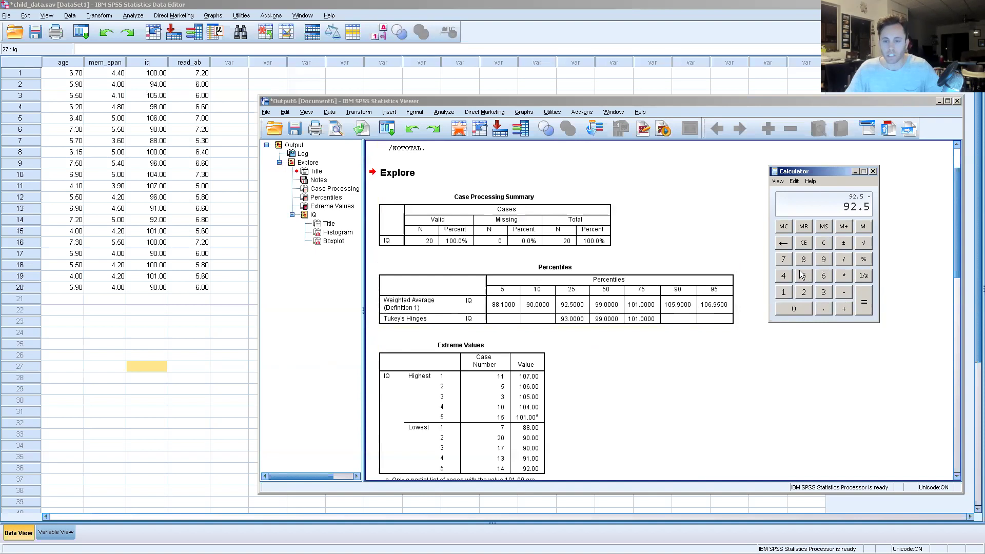
type("18")
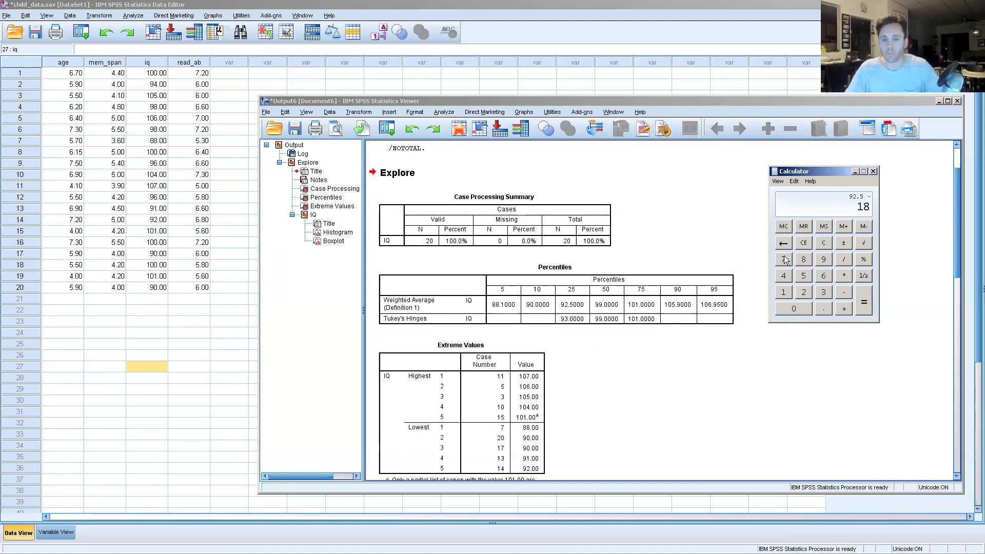
left_click(863, 302)
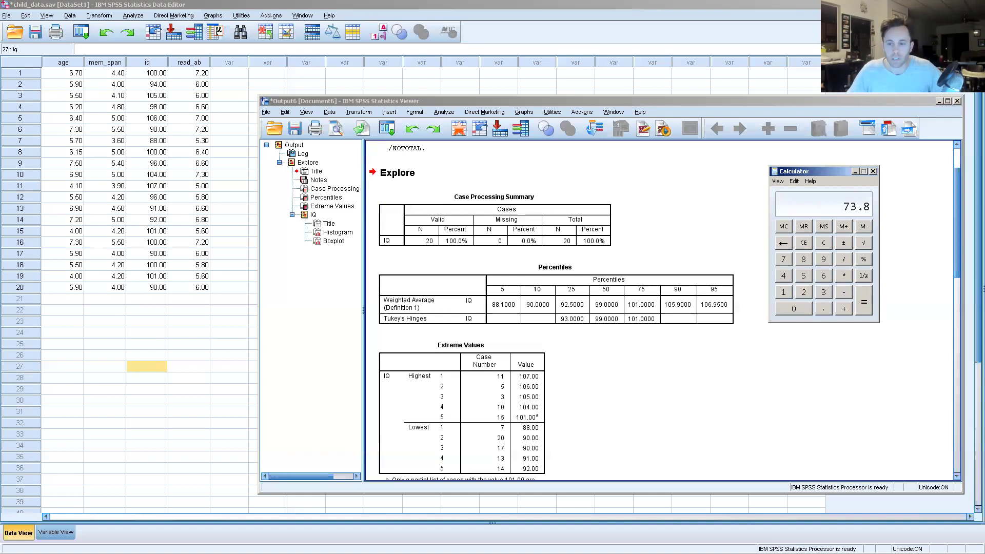
left_click_drag(954, 259, 952, 387)
Check the IQ histogram against the Extreme Values table, then switch back to Calculator.
left_click(481, 317)
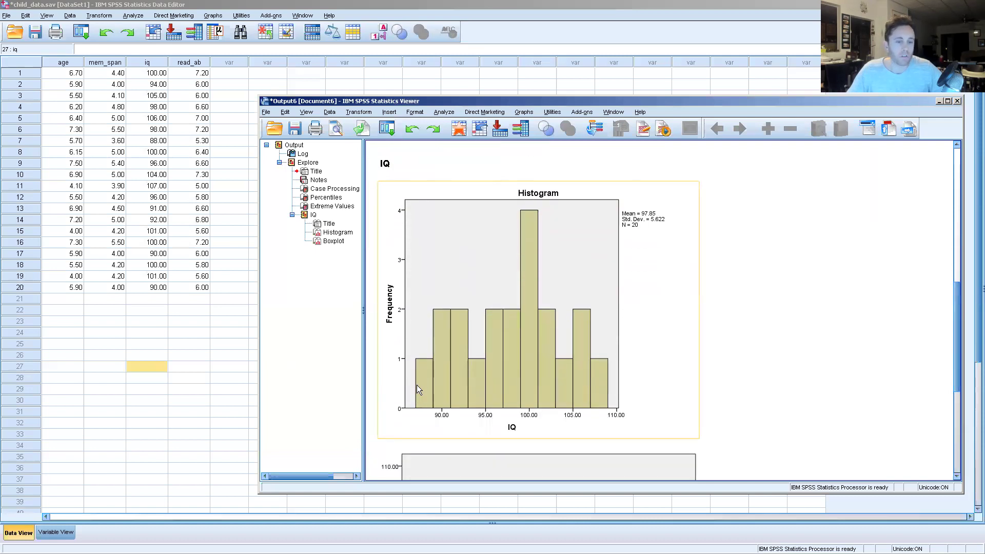
left_click_drag(955, 342, 975, 236)
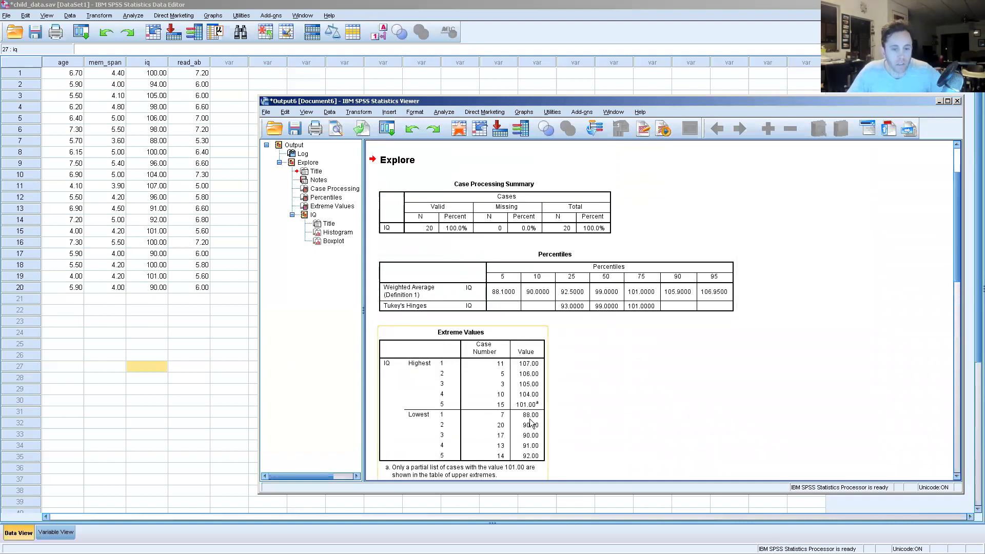
scroll(955, 263, "down", 10)
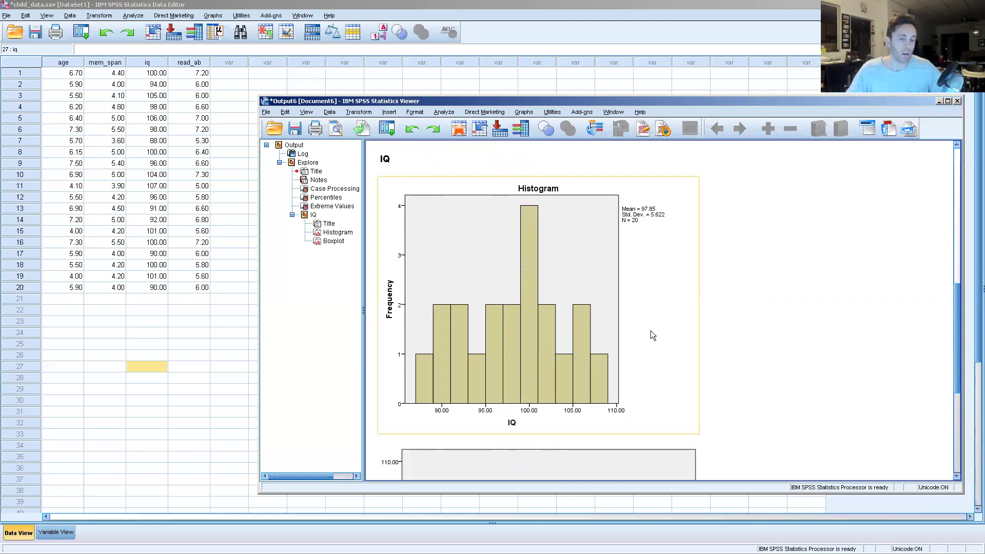
left_click_drag(955, 319, 974, 185)
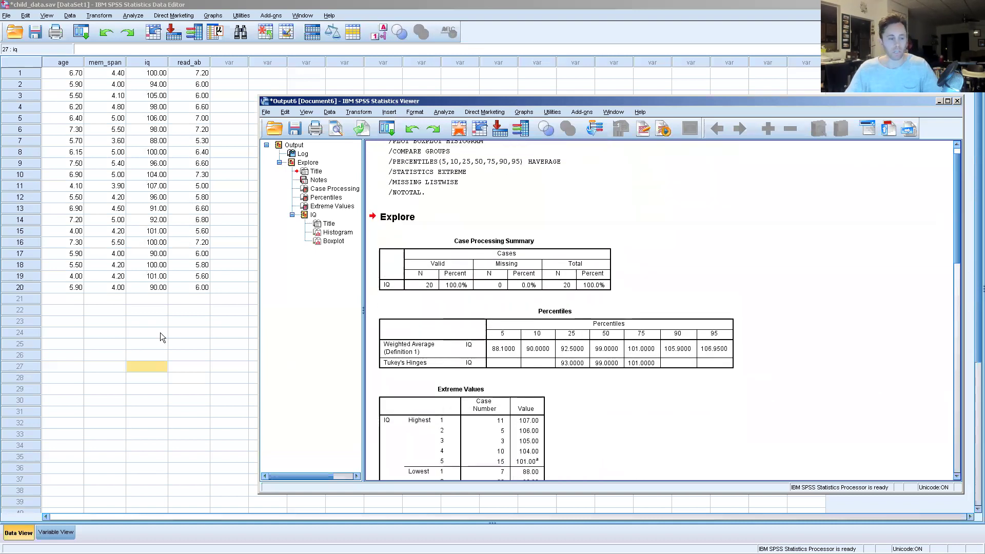
key("alt+Tab")
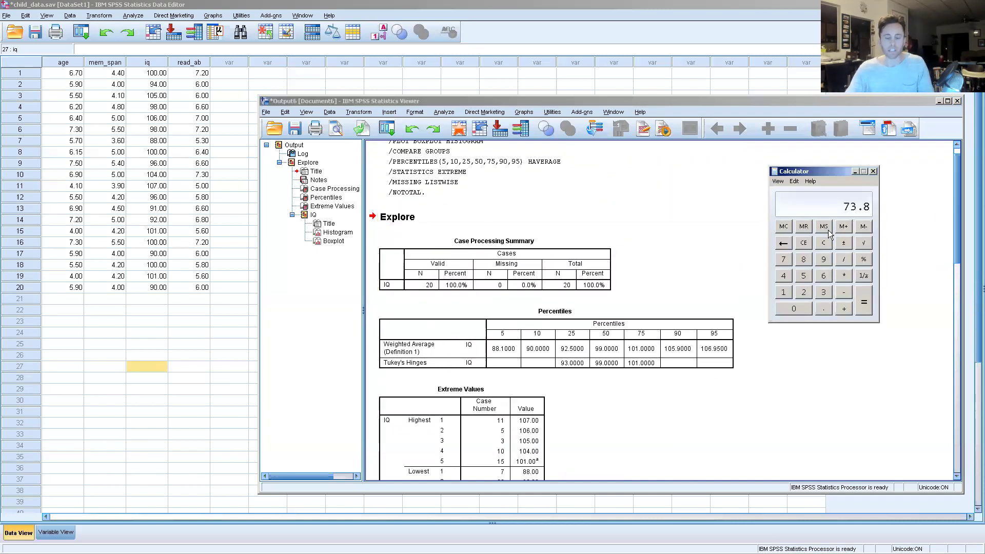
Compute the upper fence 18.7 + 101 = 119.7, then page down to the IQ histogram.
left_click(823, 243)
left_click(784, 292)
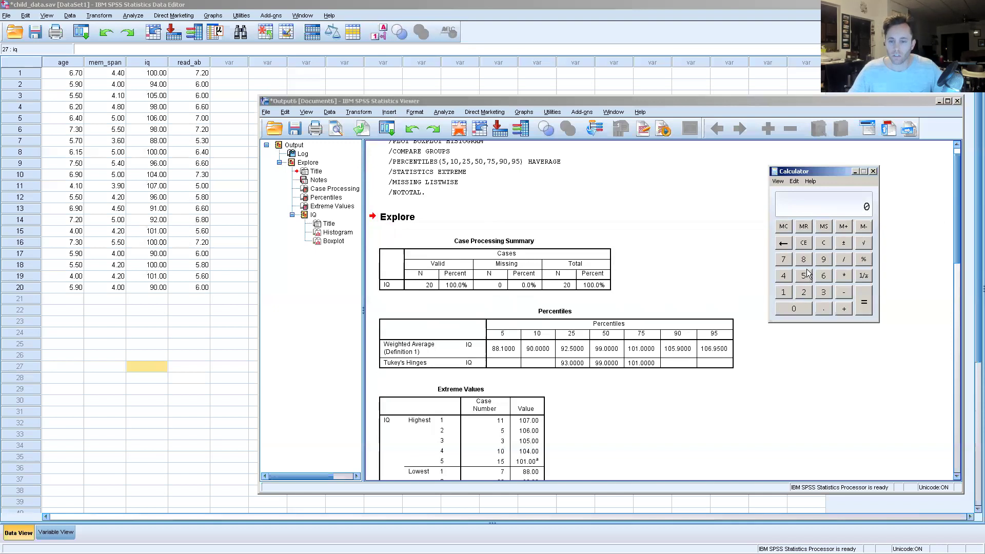
left_click(803, 259)
left_click(823, 308)
key("7")
left_click(842, 307)
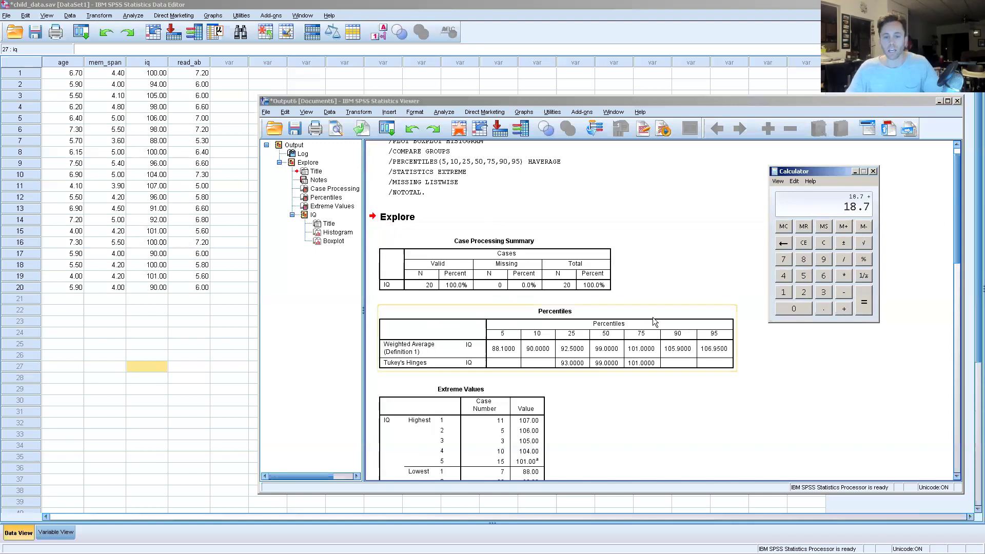
left_click(785, 292)
left_click(790, 308)
left_click(784, 292)
left_click(863, 304)
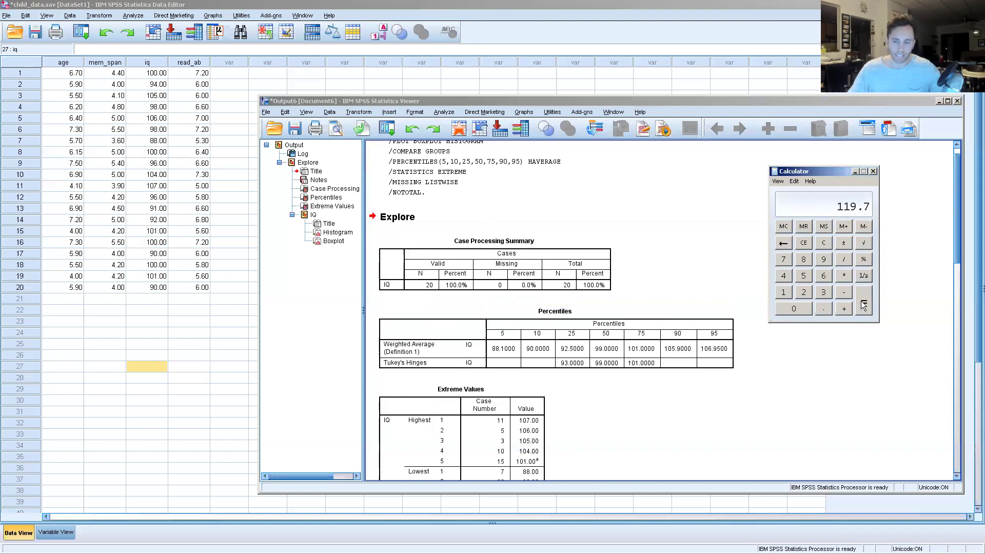
left_click(957, 277)
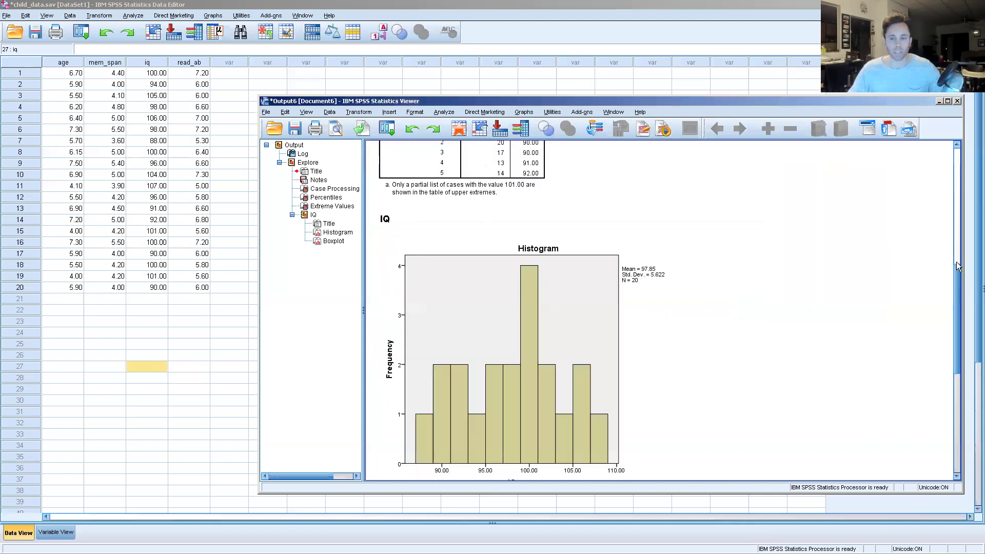
Scroll back up and inspect the Extreme Values table, IQ 88.00 to 107.00.
left_click(955, 256)
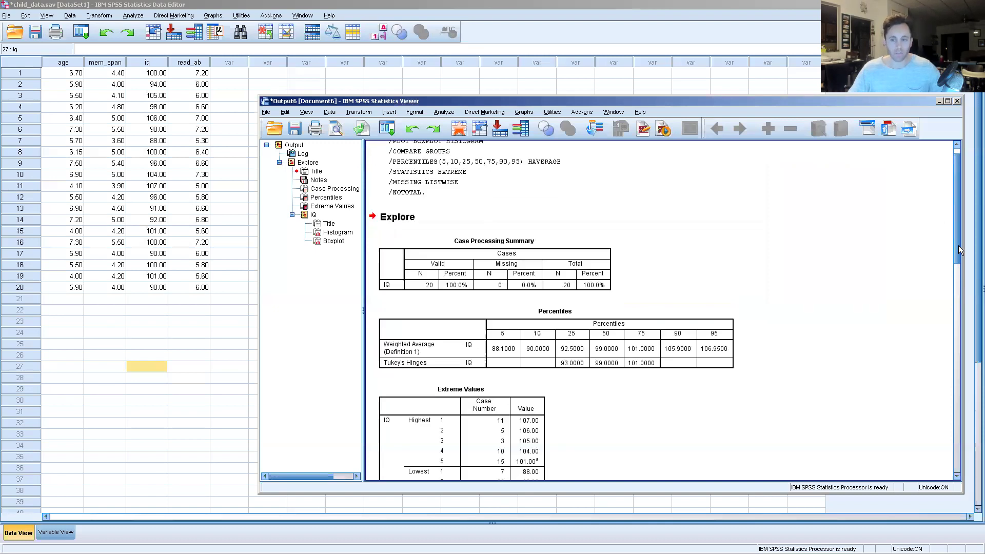
left_click_drag(958, 246, 954, 328)
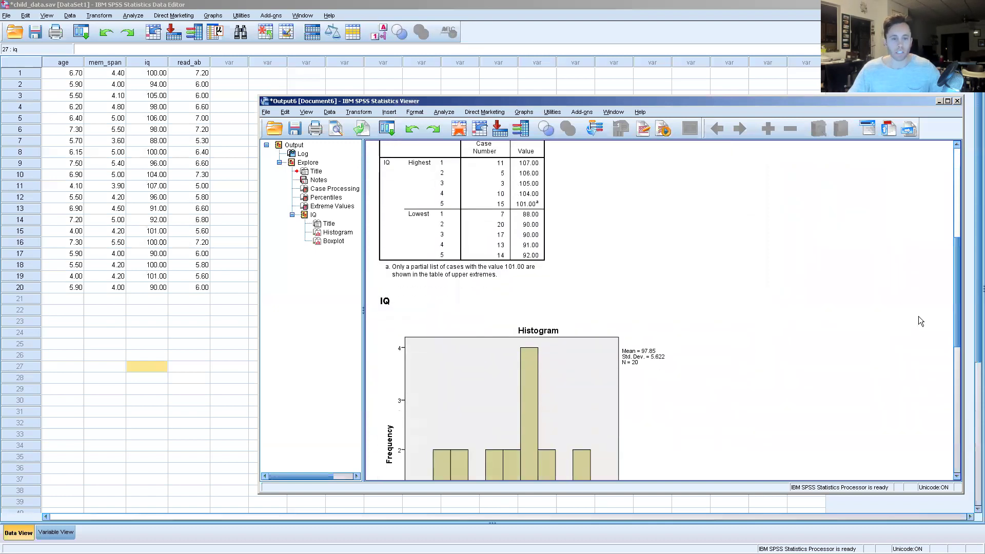
left_click(537, 187)
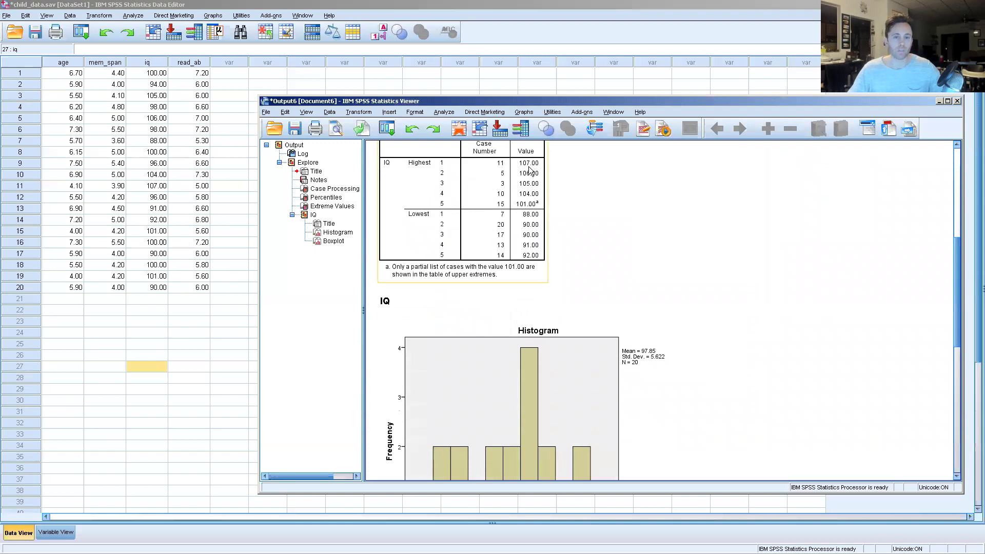
left_click_drag(961, 290, 961, 223)
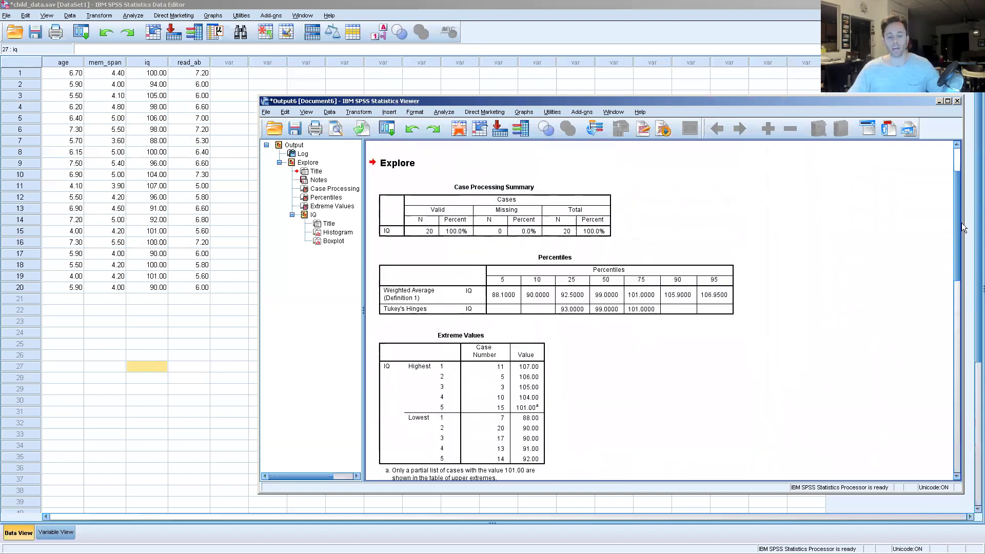